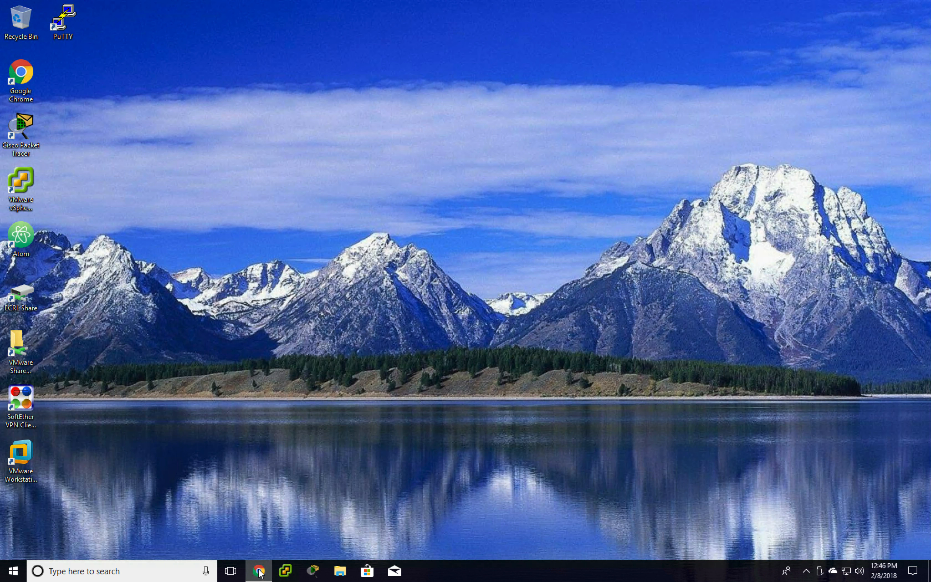
- Launch Chrome, maximize it, and load the vSphere server at 10.10.7.41
left_click(224, 514)
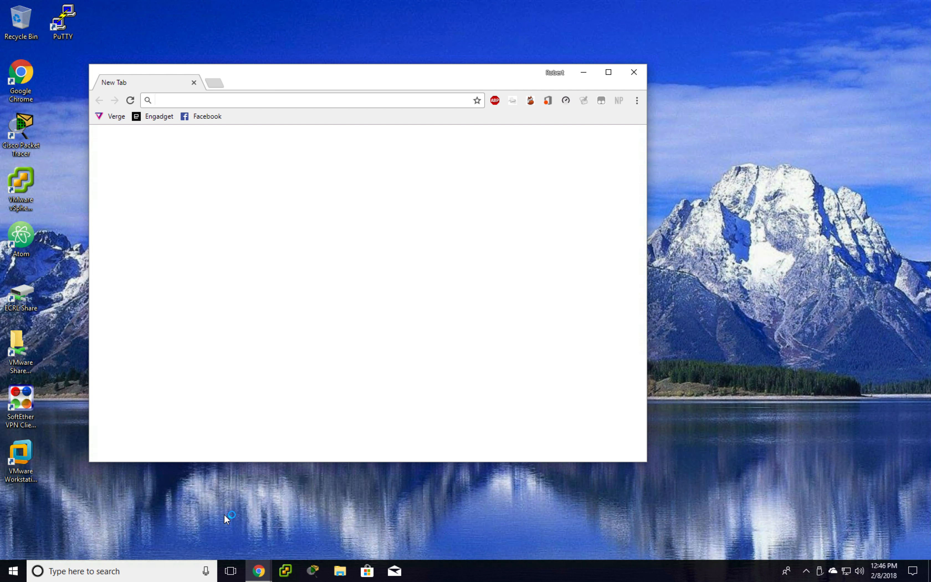
left_click(609, 77)
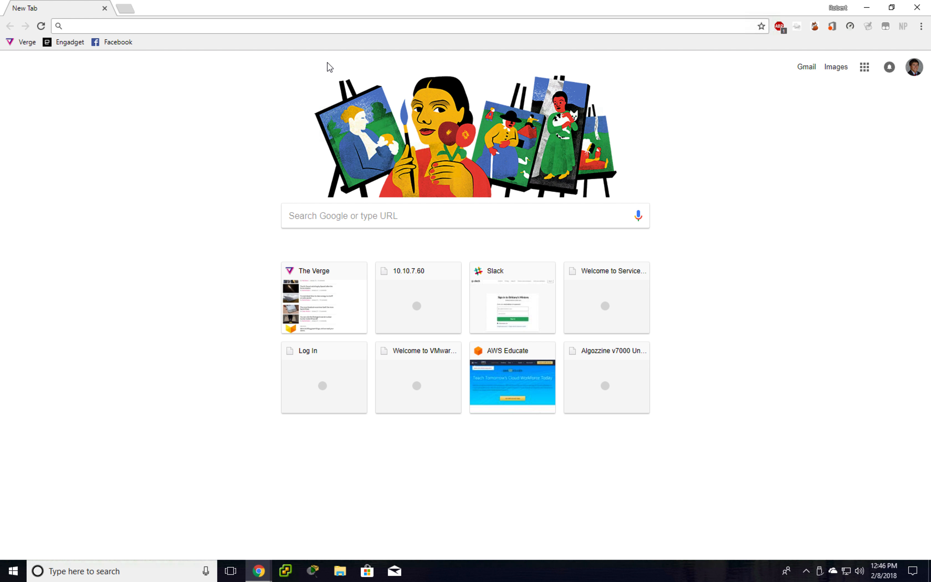
type("10.10.7.")
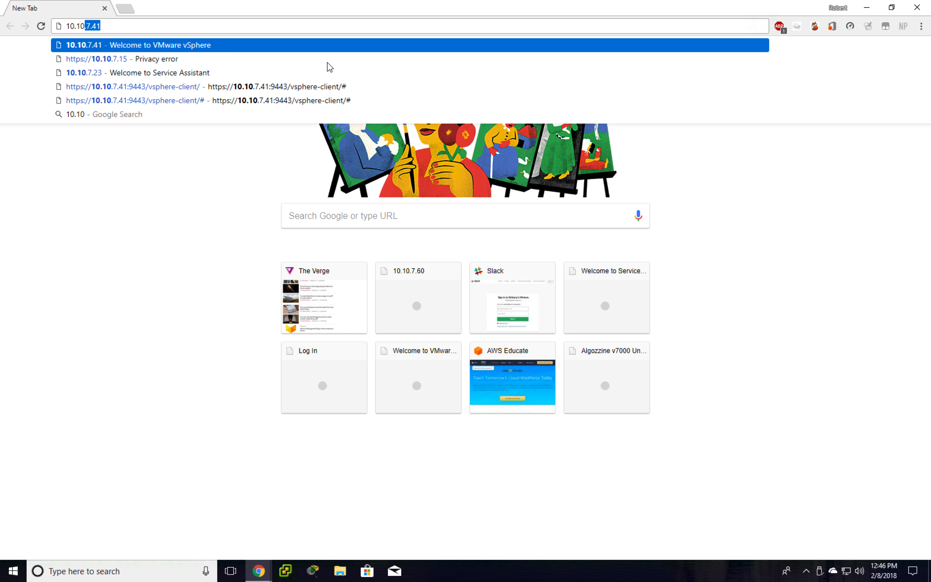
type("41")
key("Return")
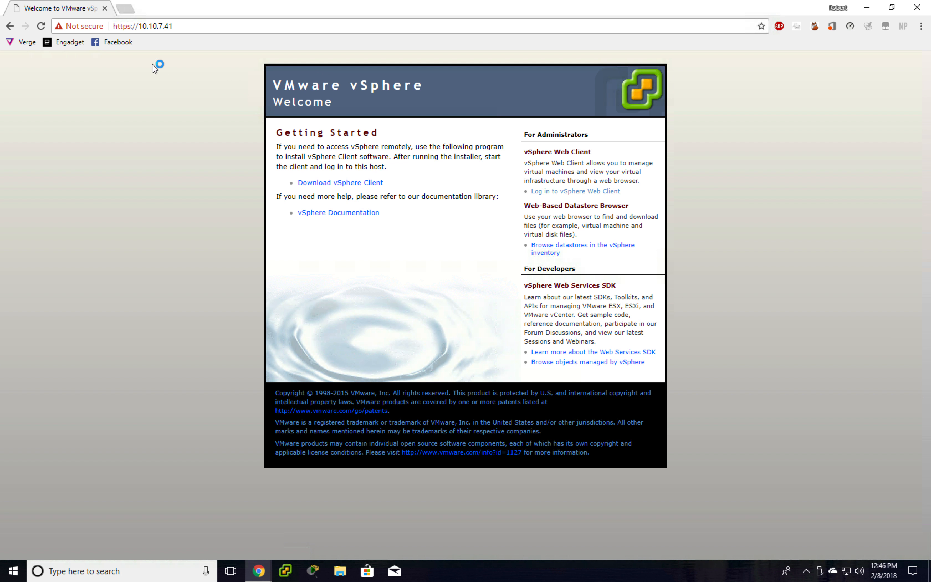
- Follow the 'Log in to vSphere Web Client' link from the welcome page
left_click(129, 29)
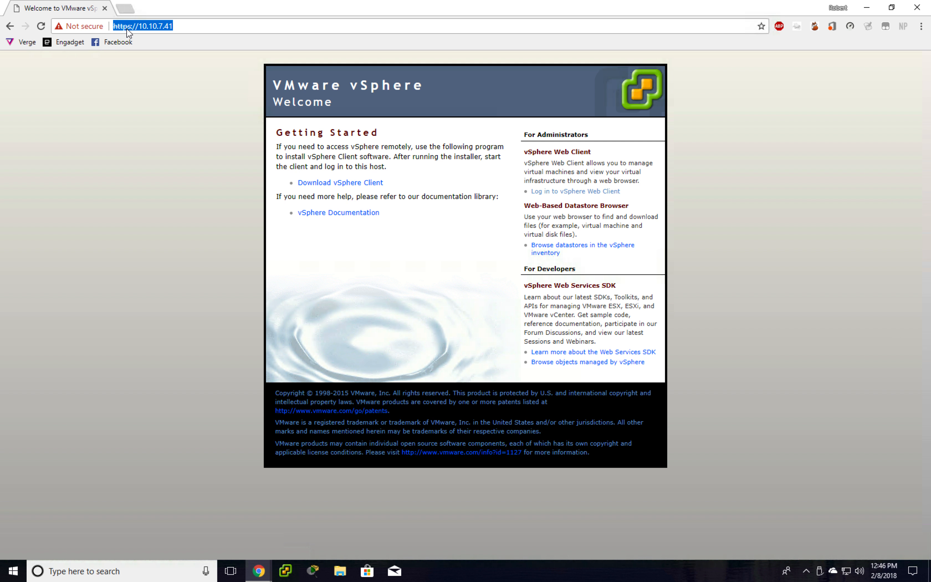
left_click(178, 73)
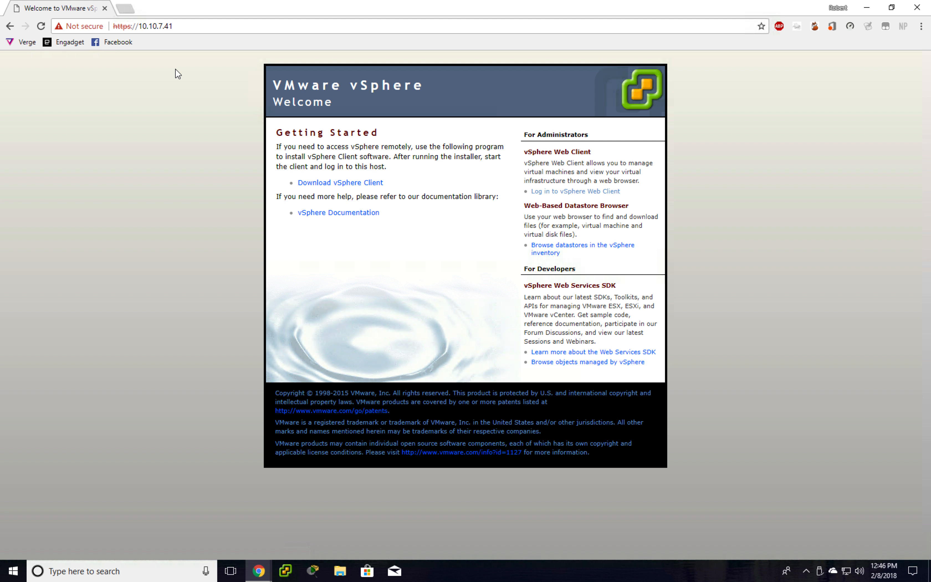
left_click(550, 192)
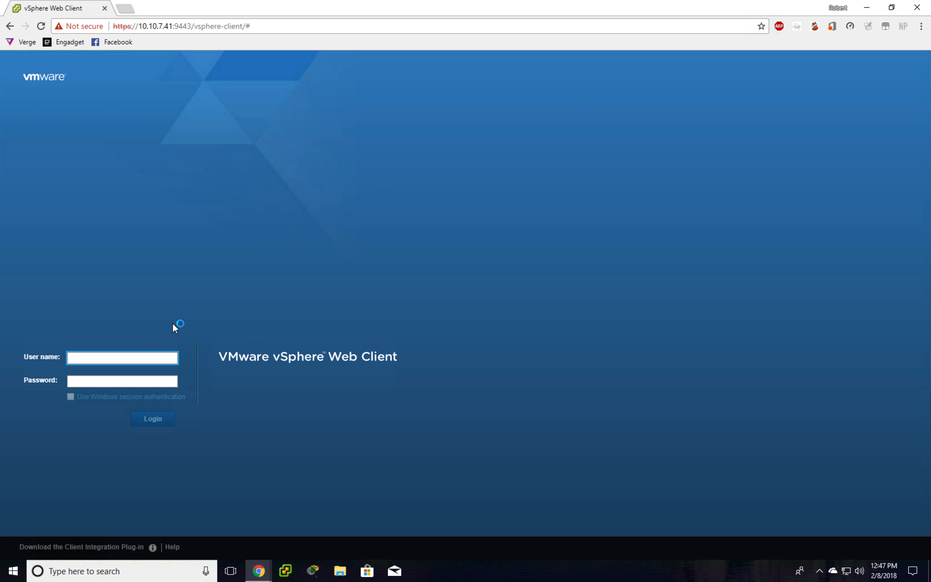
- Log in with the user's vsphere.local user name and the account password
key("Tab")
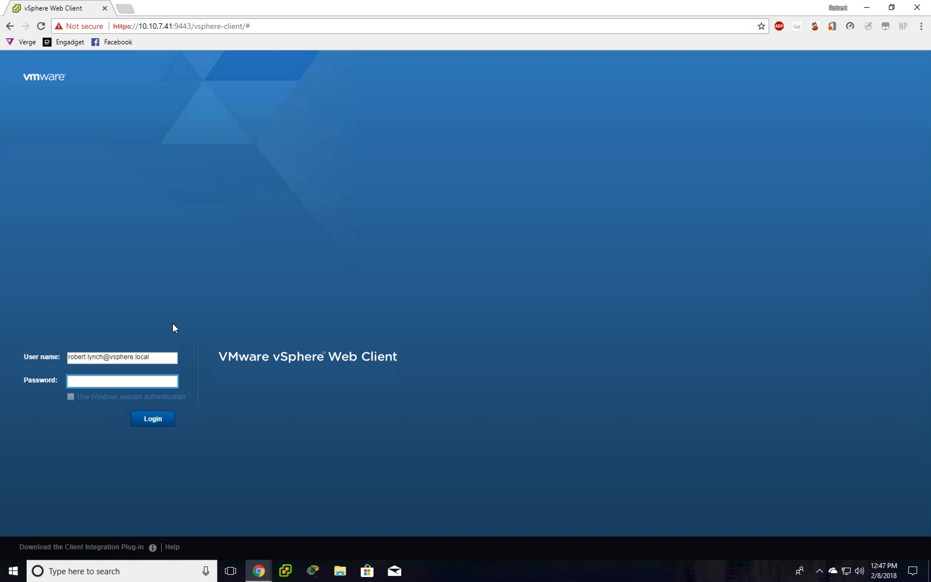
type("********")
key("Return")
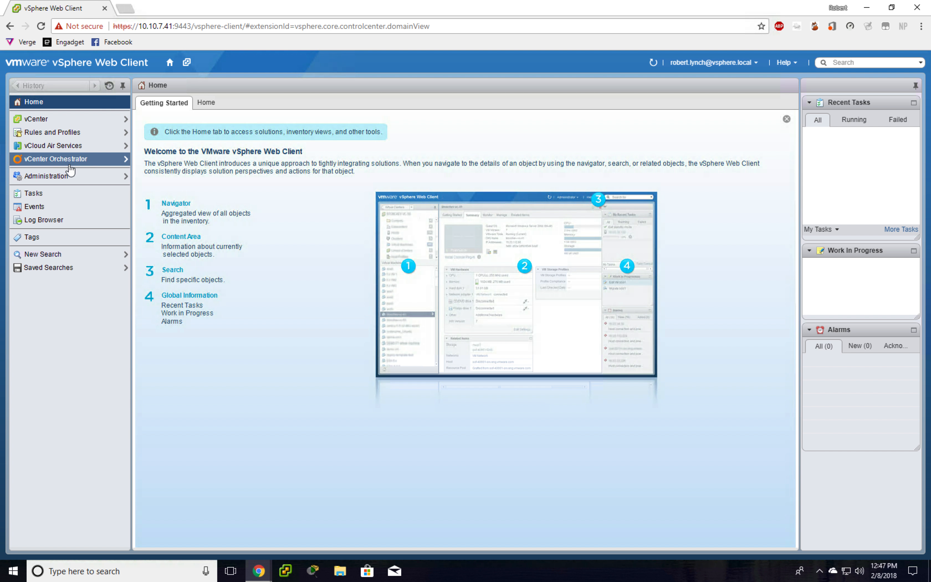
- Go to Administration > Users and Groups and select the vsphere.local user
left_click(55, 176)
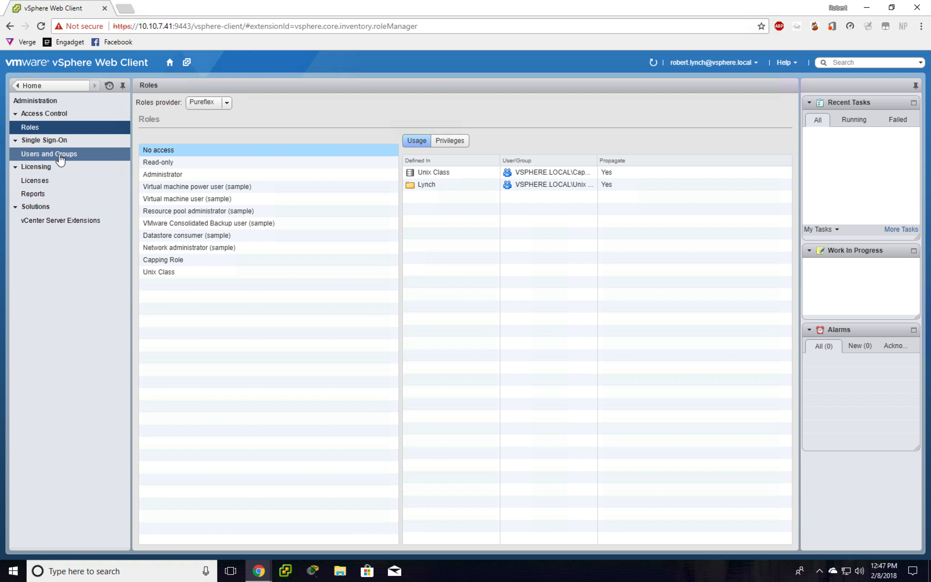
left_click(61, 157)
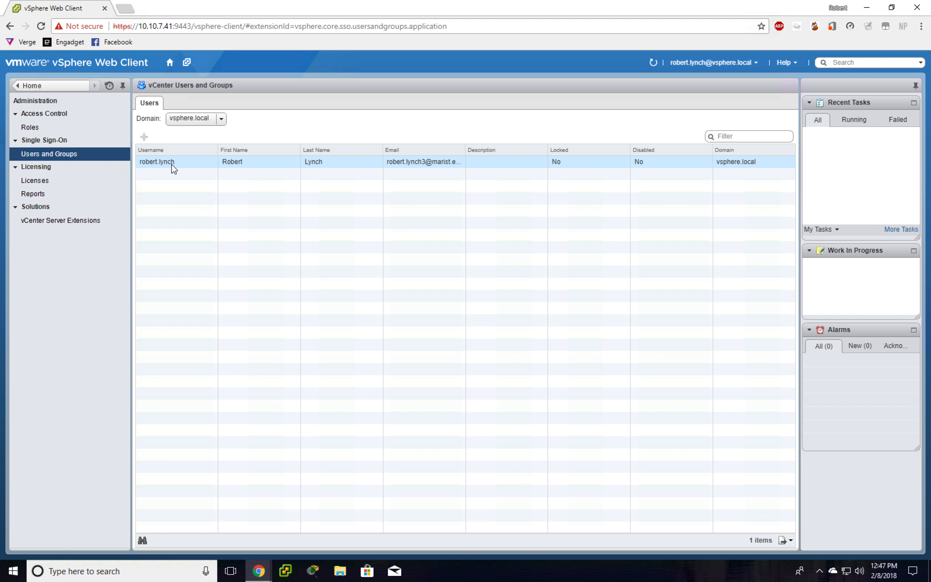
left_click(192, 165)
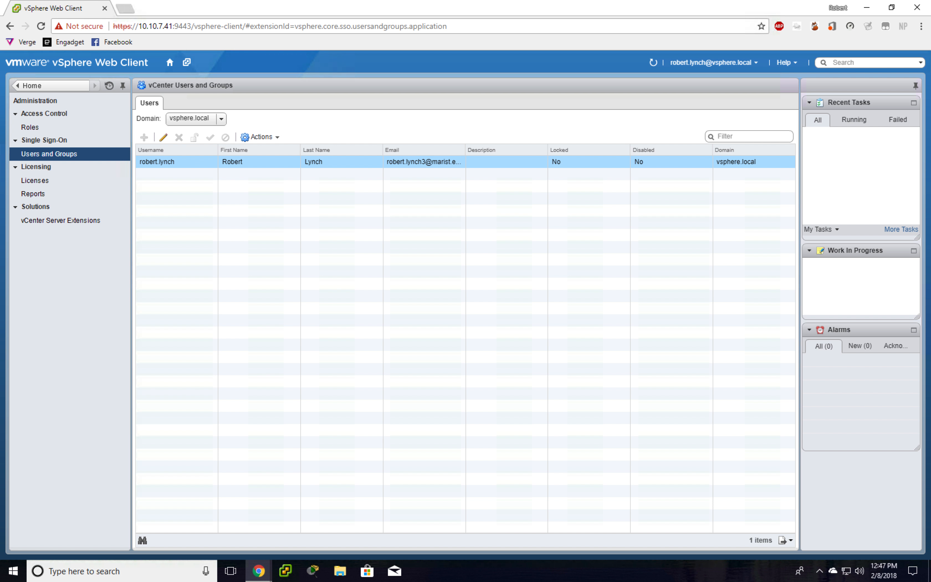
- Review the user's details in the edit dialog, including the e-mail field, and confirm with OK
left_click(164, 137)
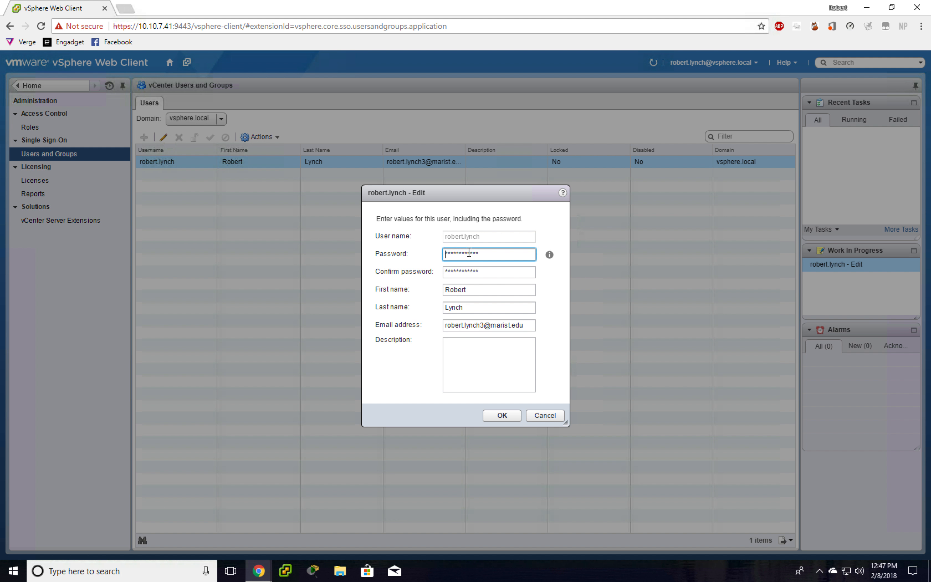
left_click(450, 323)
double_click(449, 323)
left_click(477, 324)
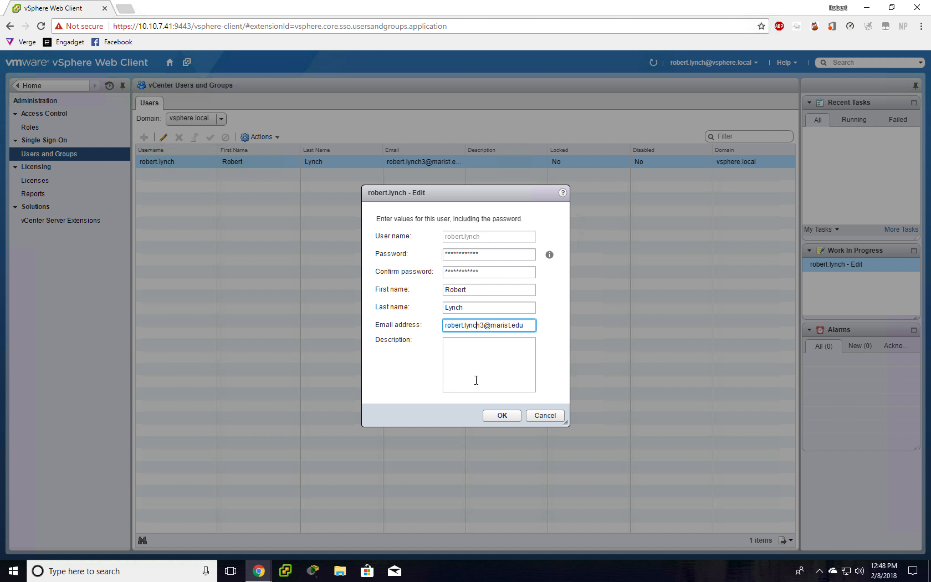
left_click(498, 417)
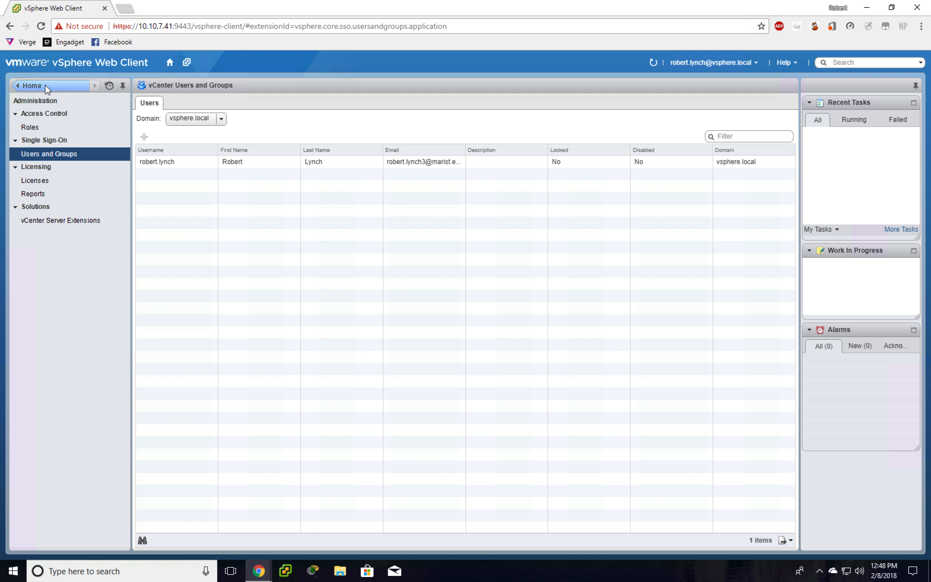
- Open vCenter > VMs and Templates and collapse the expanded inventory tree
left_click(45, 85)
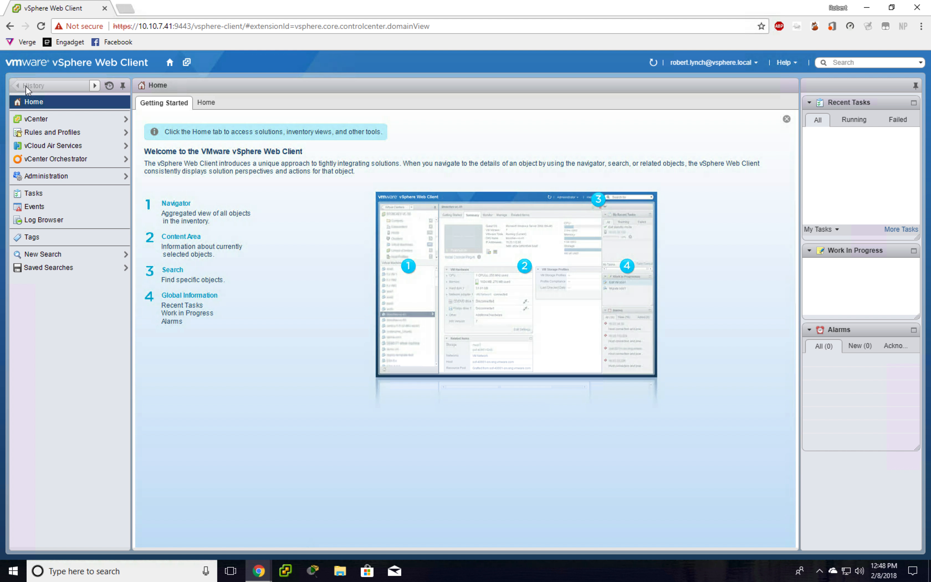
left_click(26, 120)
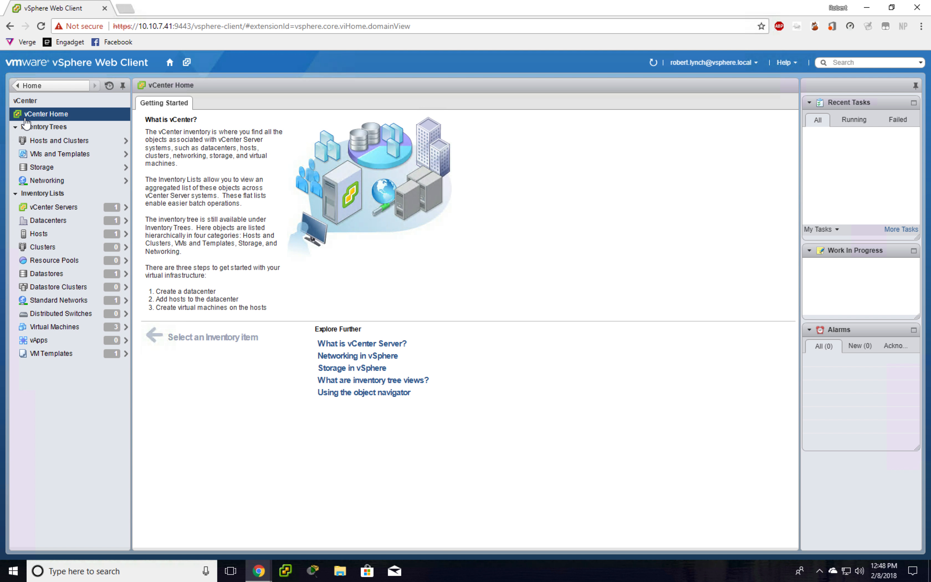
left_click(31, 154)
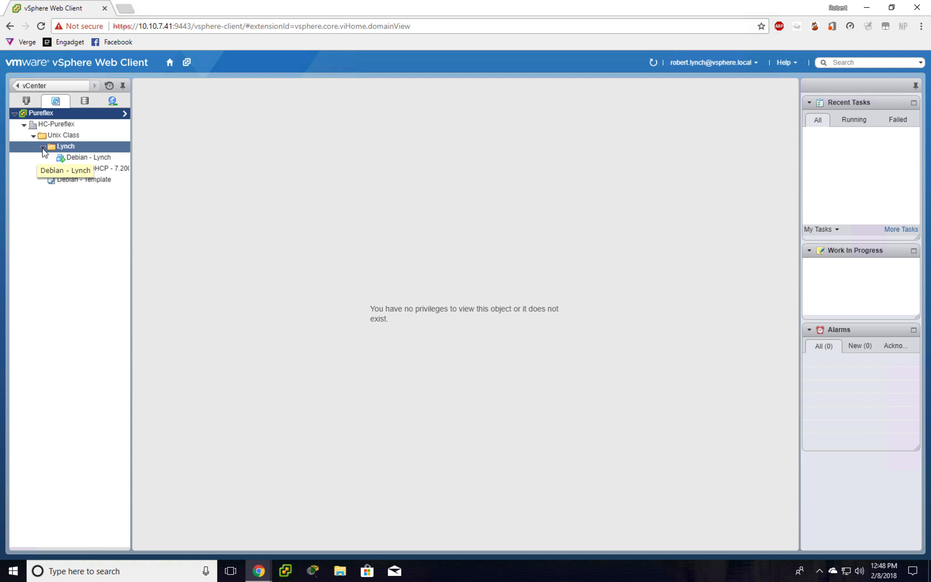
left_click(43, 147)
left_click(34, 136)
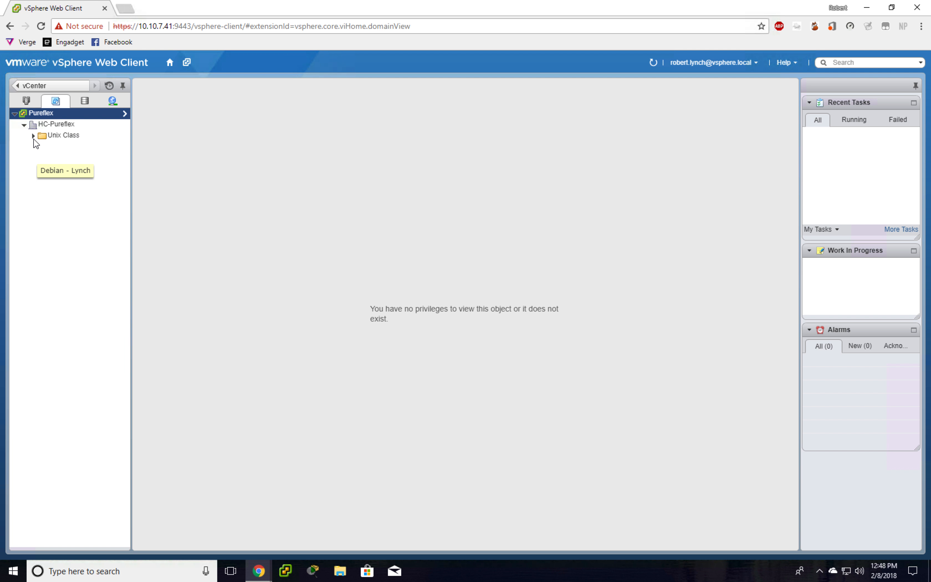
left_click(24, 124)
left_click(14, 113)
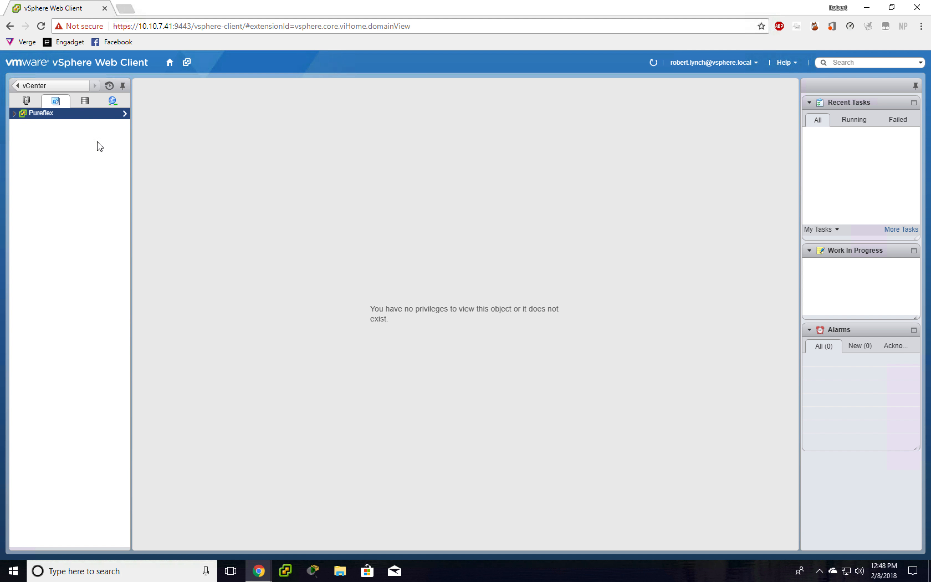
- Expand Pureflex > HC-Pureflex > Unix Class down to the user's VM folder
double_click(42, 114)
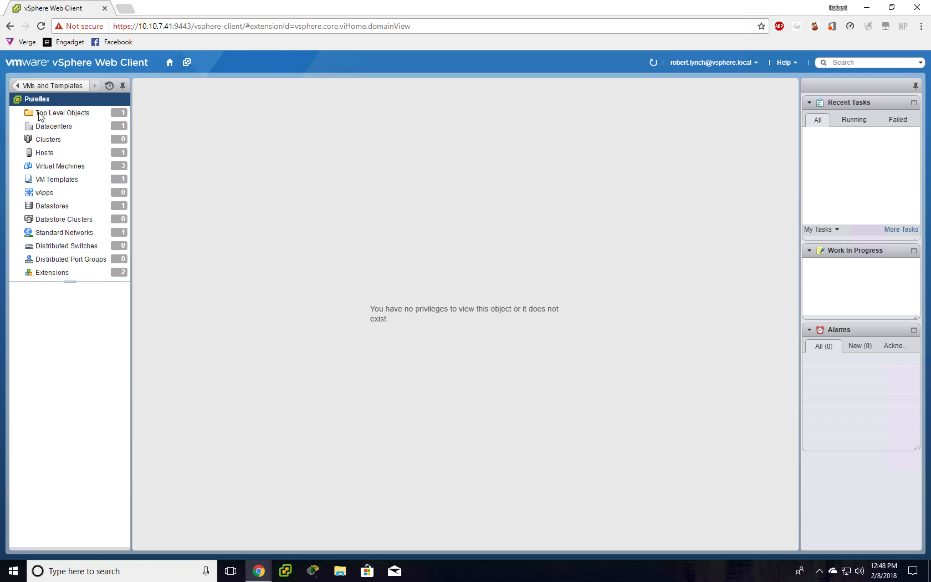
left_click(17, 86)
left_click(14, 114)
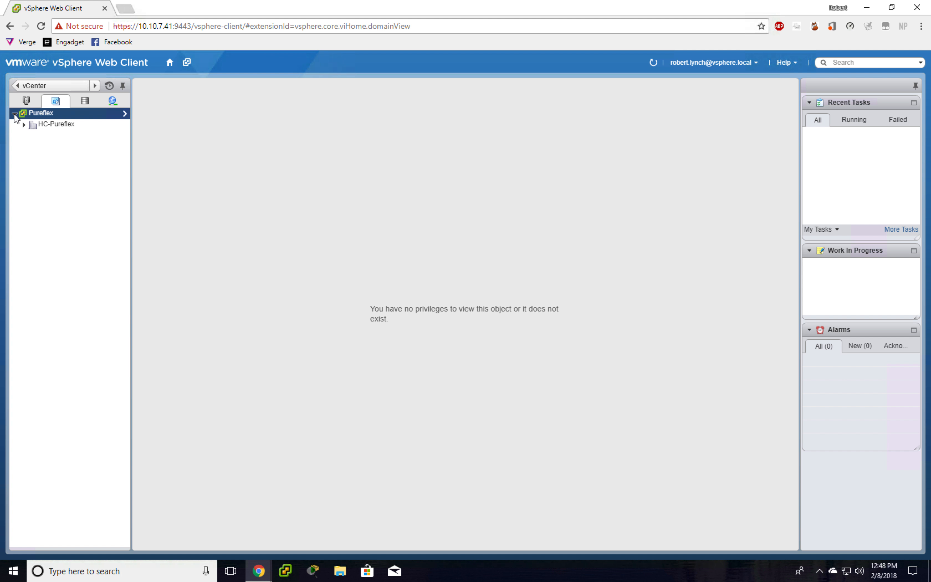
left_click(24, 124)
left_click(34, 139)
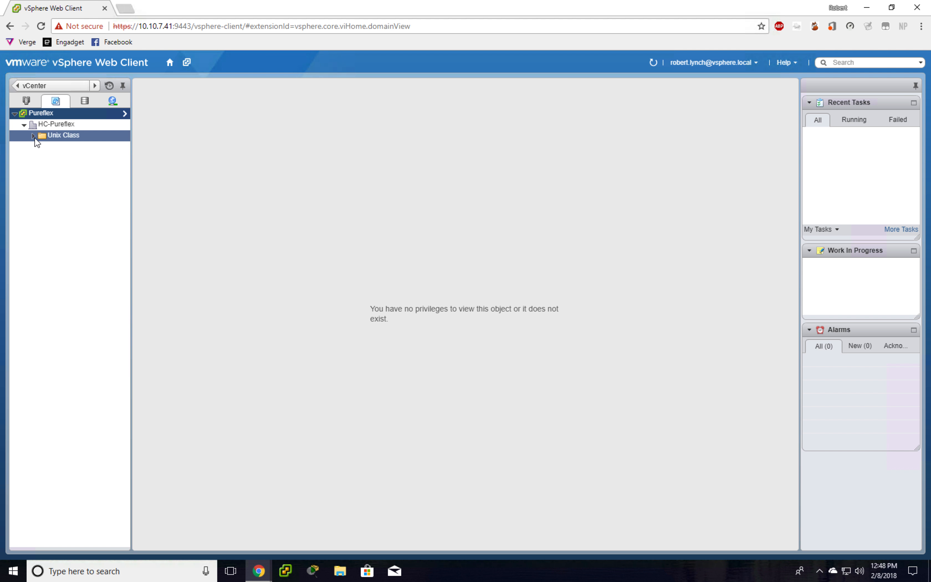
left_click(33, 136)
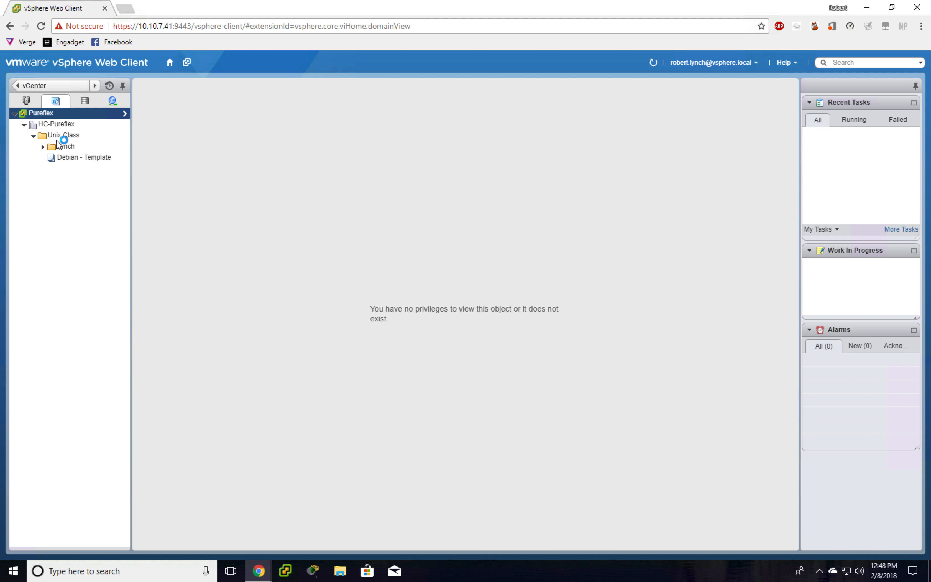
left_click(48, 146)
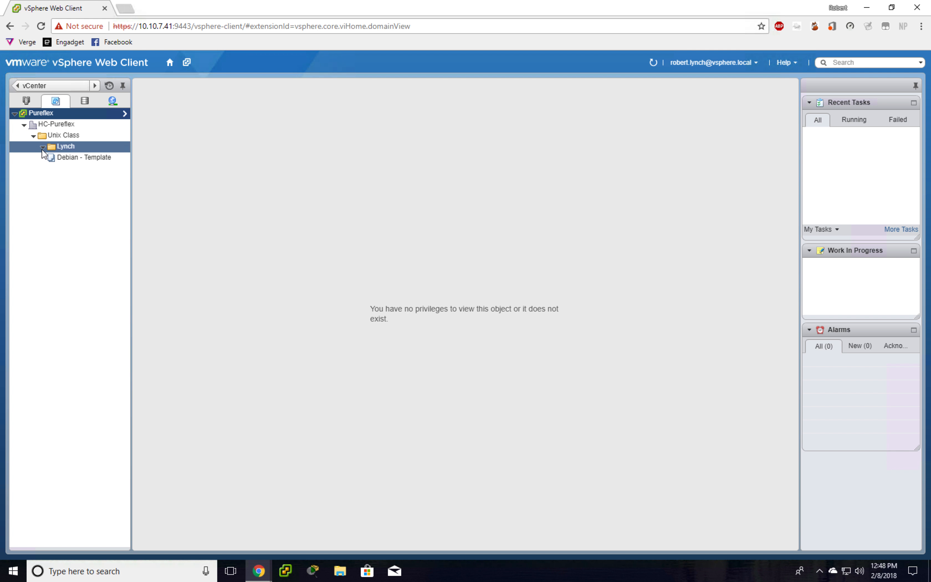
left_click(43, 148)
- Select the user's folder, then open the Debian - Template overview
left_click(65, 148)
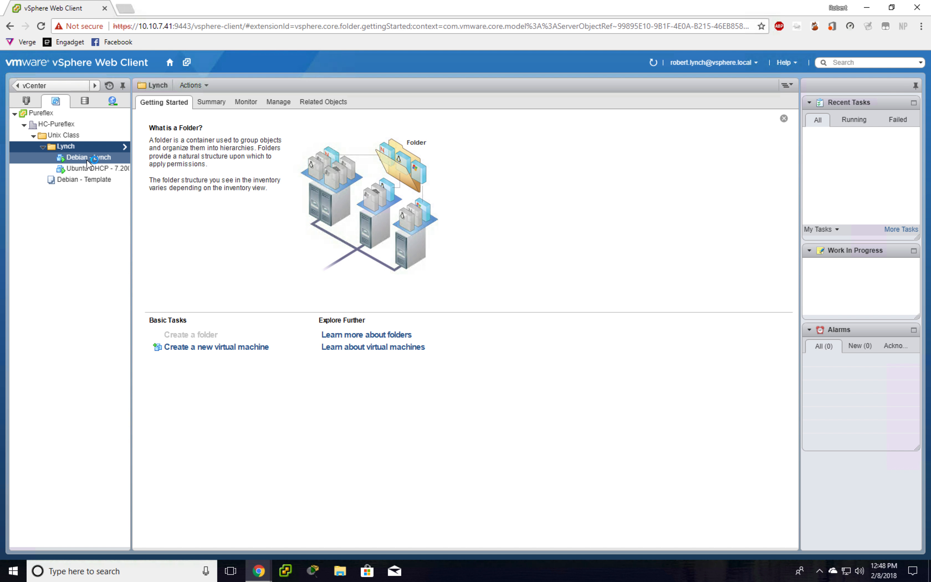
left_click(88, 180)
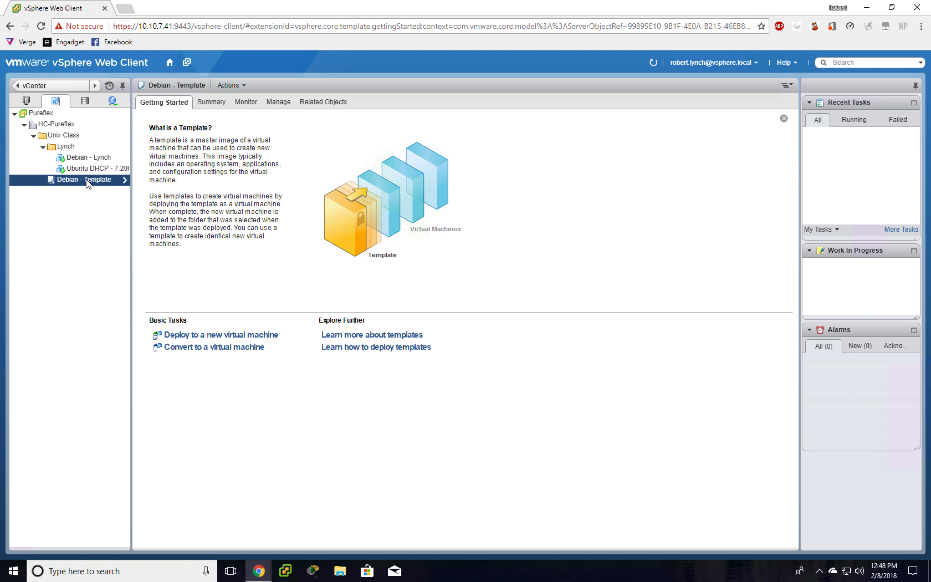
- Deploy the template as 'New Machine', placed in the user's folder under HC-Pureflex > Unix Class
left_click(199, 336)
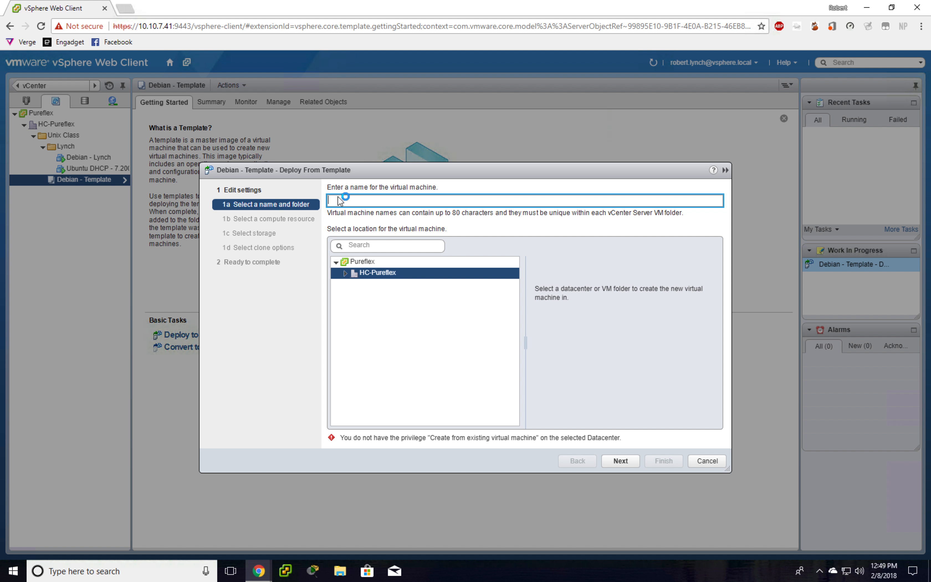
type("New Machine")
left_click(346, 274)
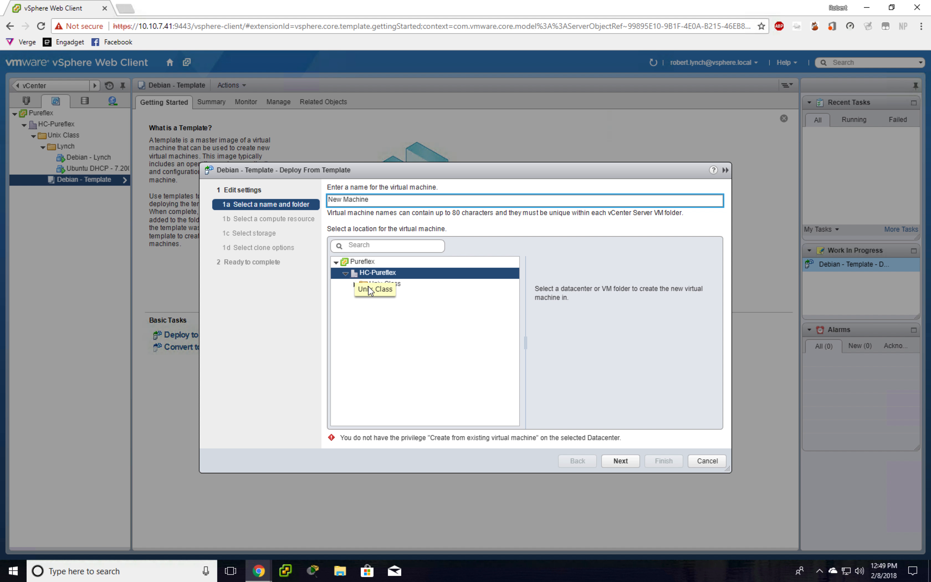
left_click(354, 285)
left_click(386, 299)
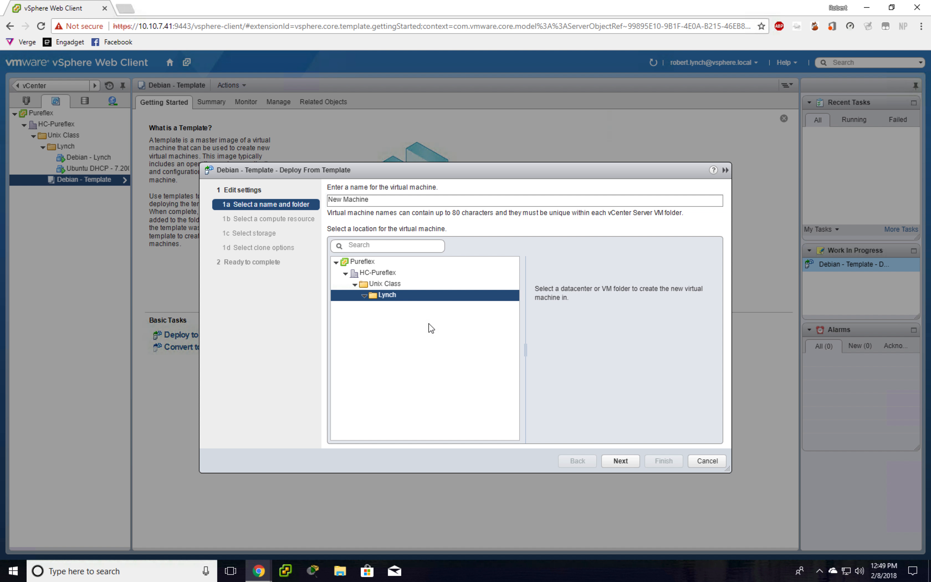
left_click(619, 461)
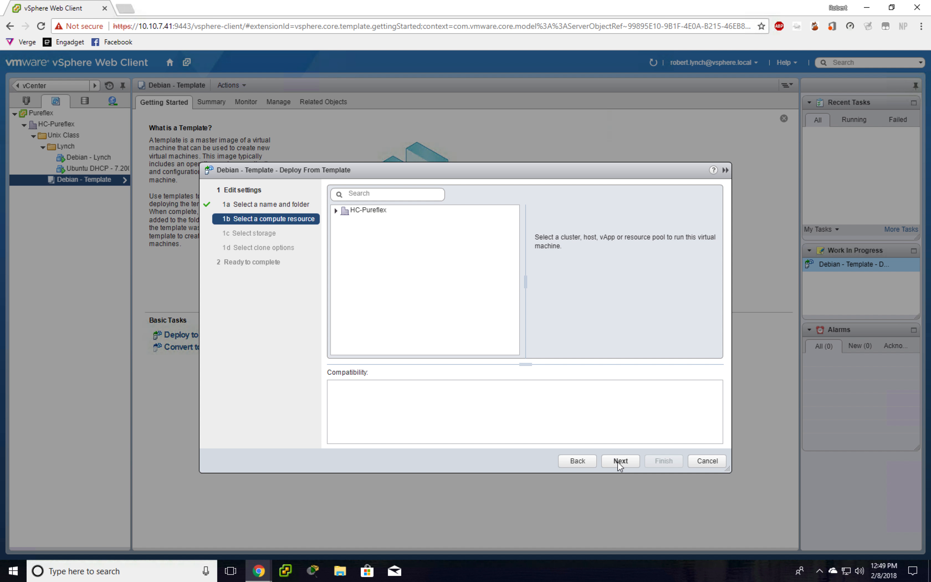
- Run the VM on host 10.10.7.30 and accept the Unix Class datastore
left_click(335, 211)
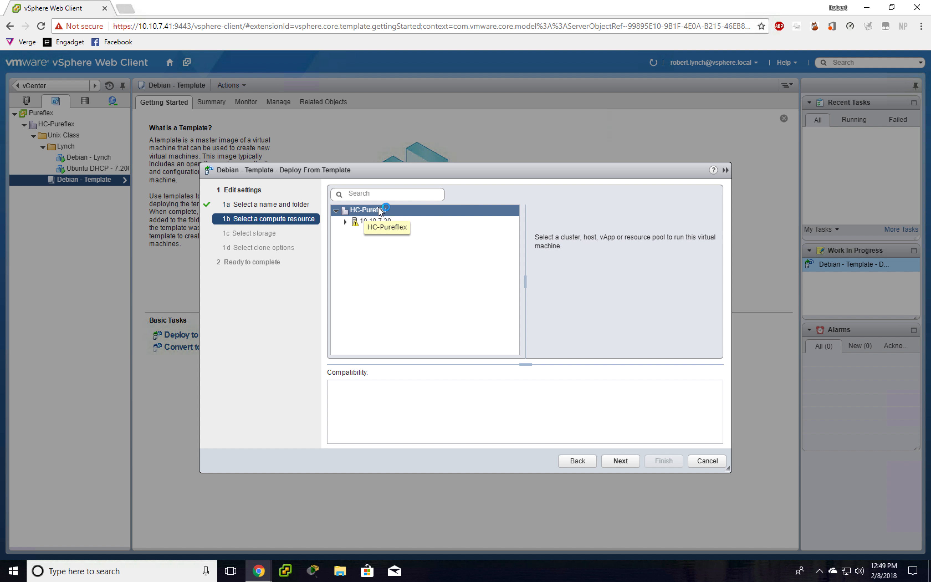
left_click(362, 223)
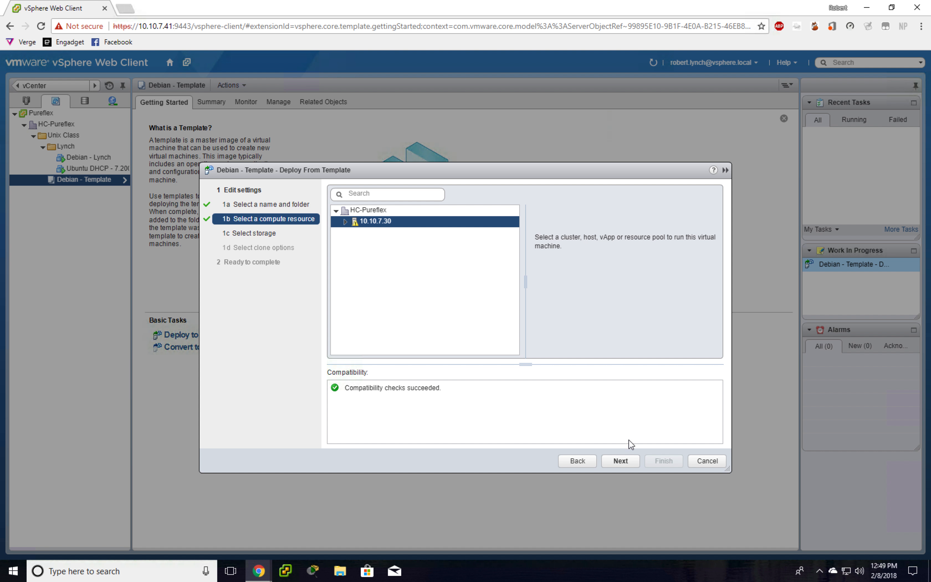
left_click(620, 460)
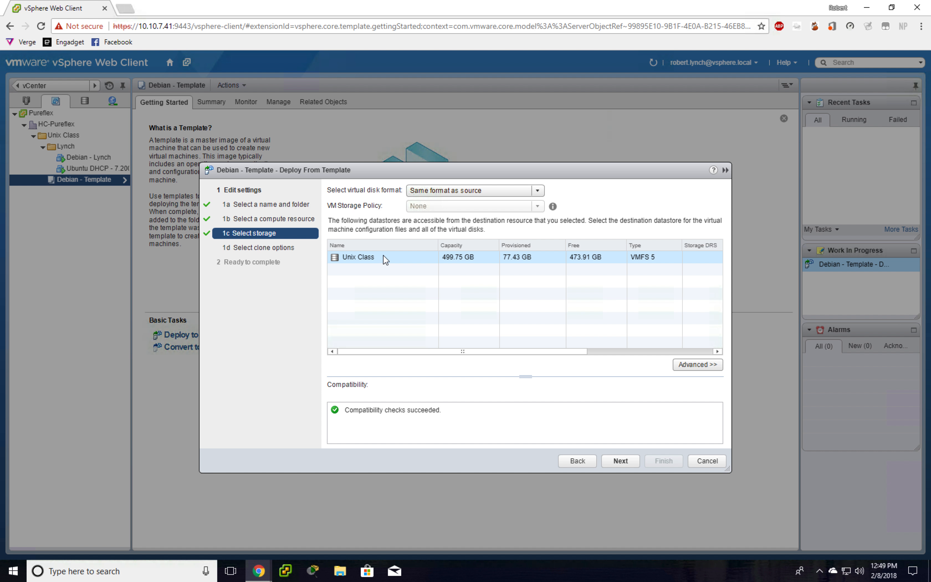
left_click(636, 460)
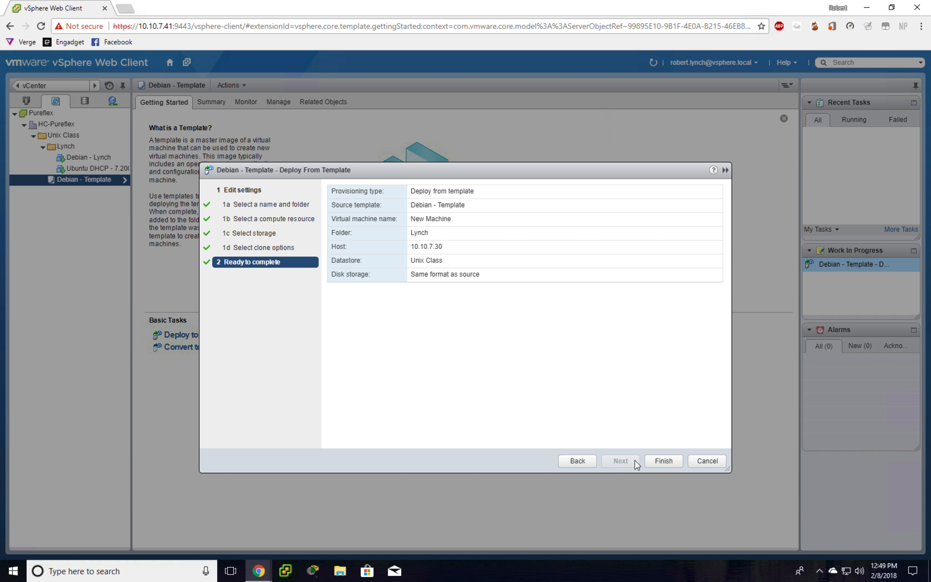
- Finish the clone, refresh the inventory, and open New Machine's summary
left_click(656, 461)
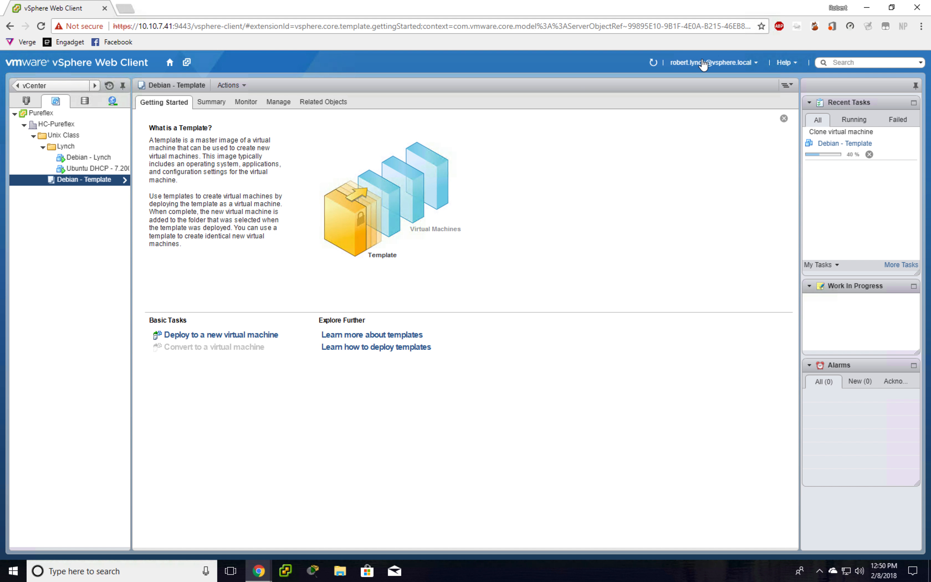
left_click(653, 63)
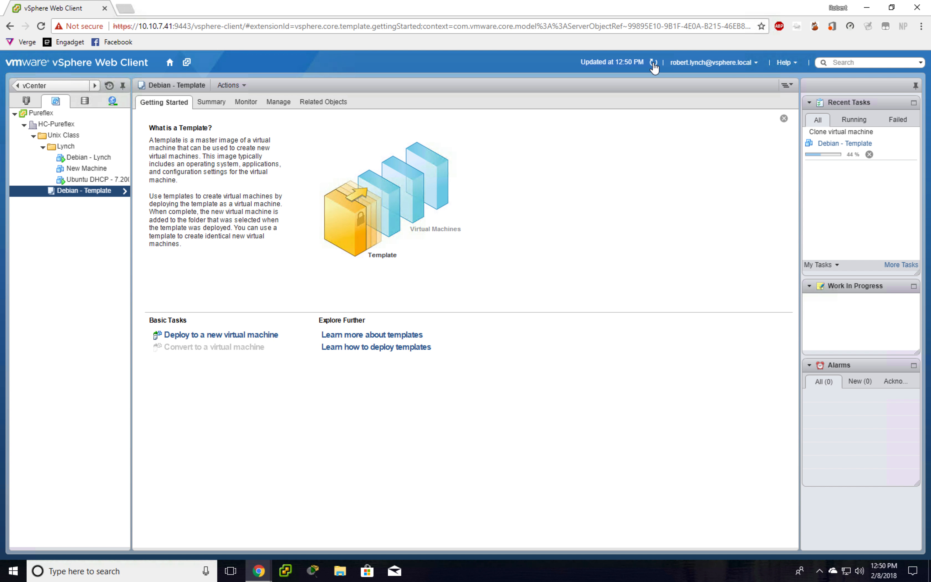
left_click(103, 170)
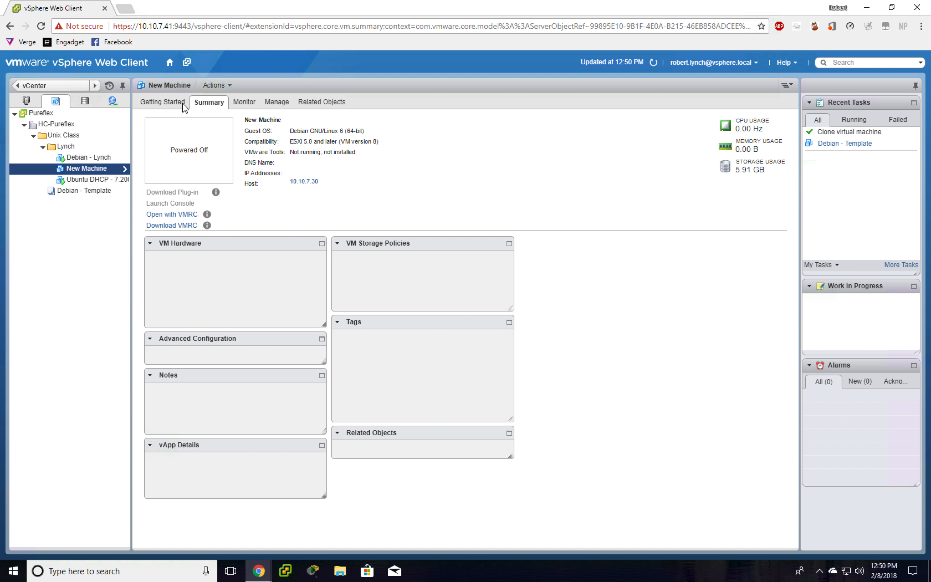
- Power on New Machine from Getting Started, then launch its web console from Summary
left_click(185, 104)
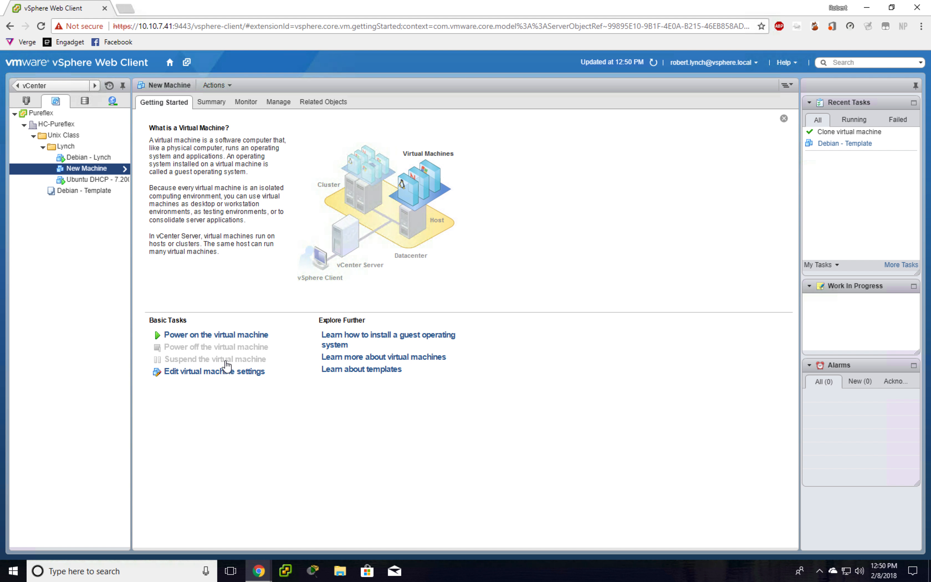
left_click(224, 337)
left_click(211, 103)
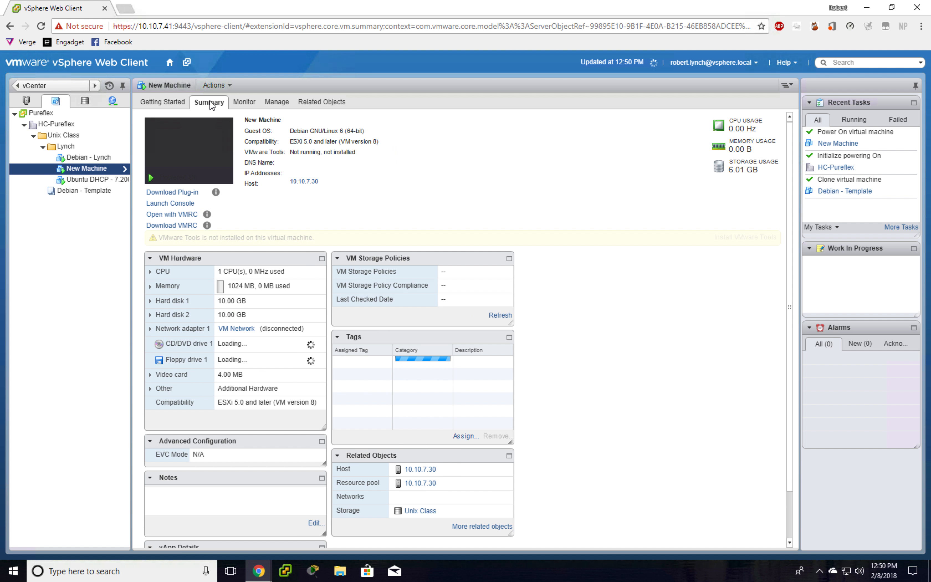
left_click(179, 204)
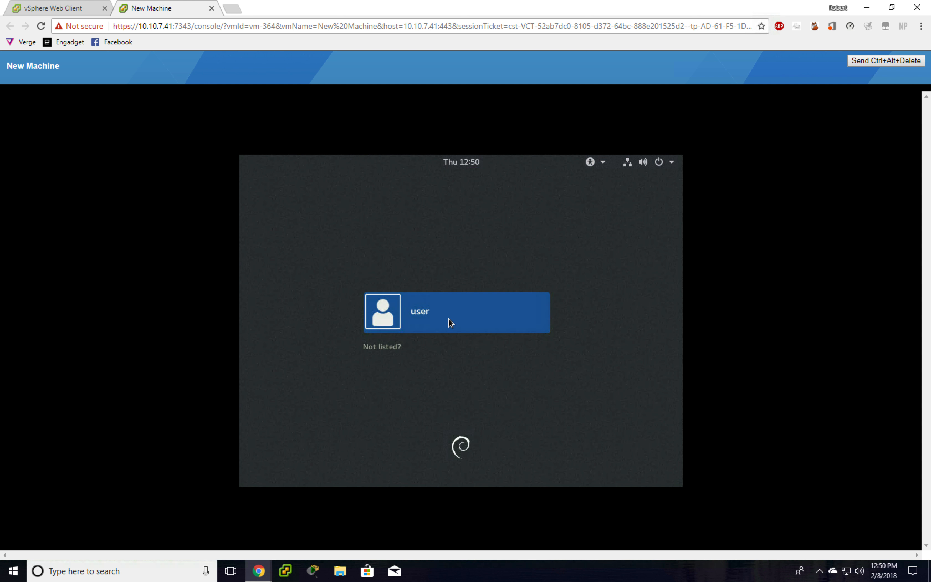
- Sign in to New Machine's Debian desktop with the account password, then close the console tab
left_click(572, 216)
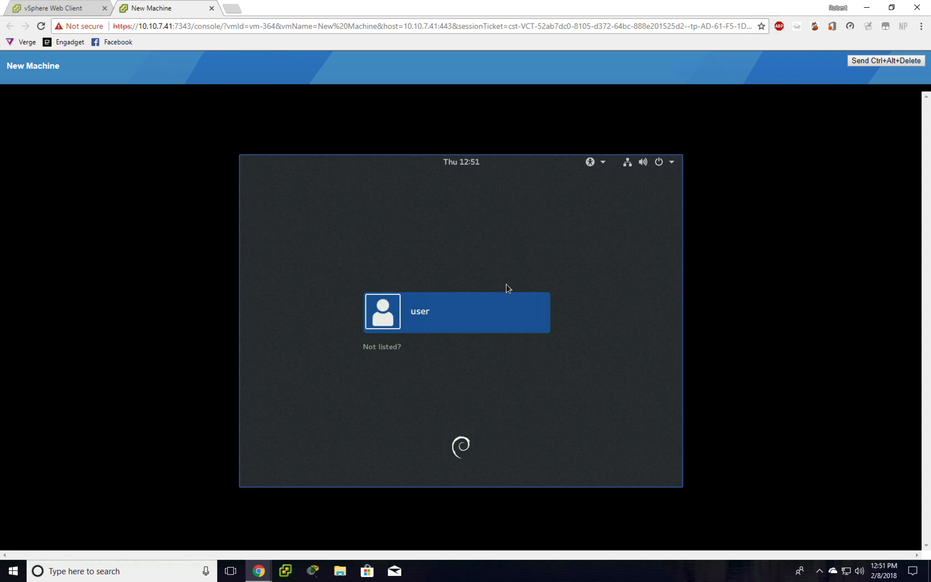
left_click(460, 313)
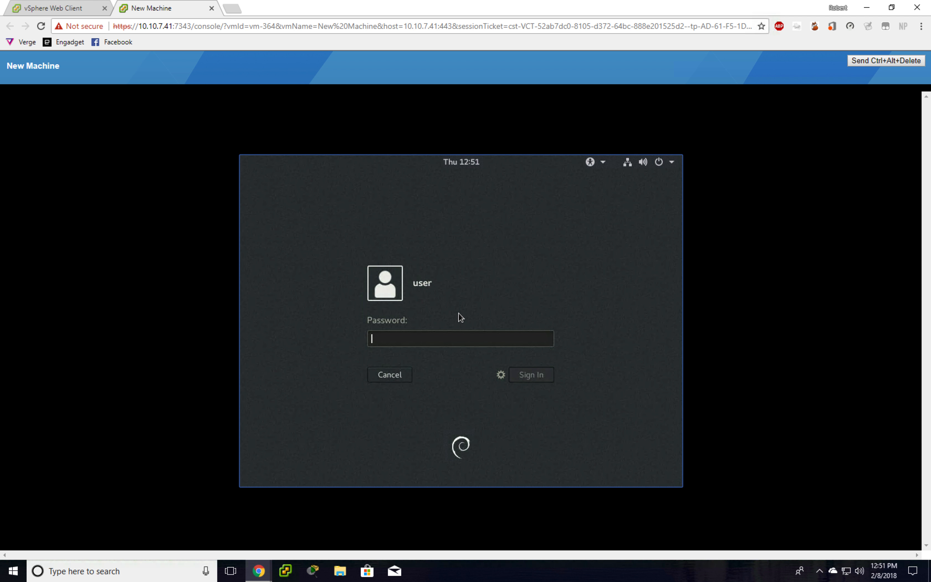
type("••••")
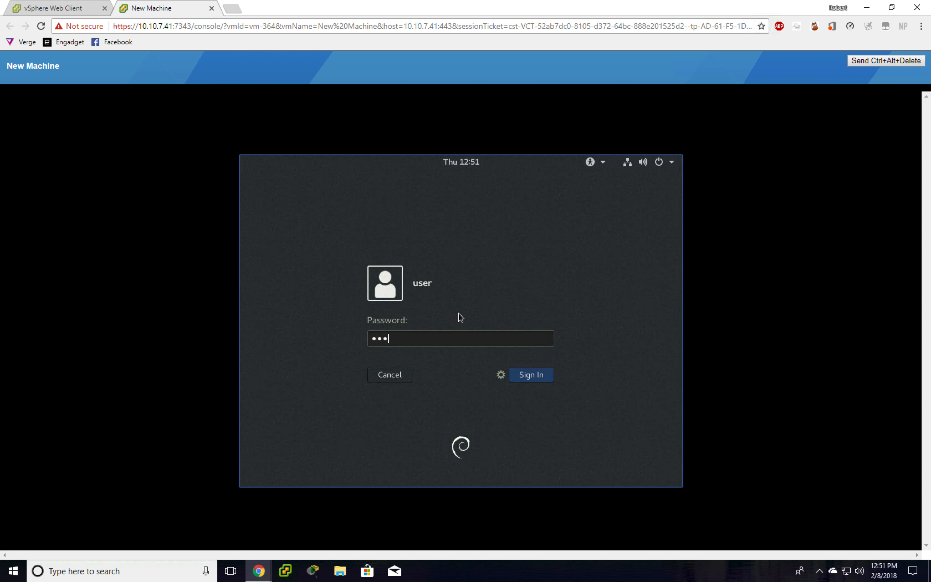
key("Return")
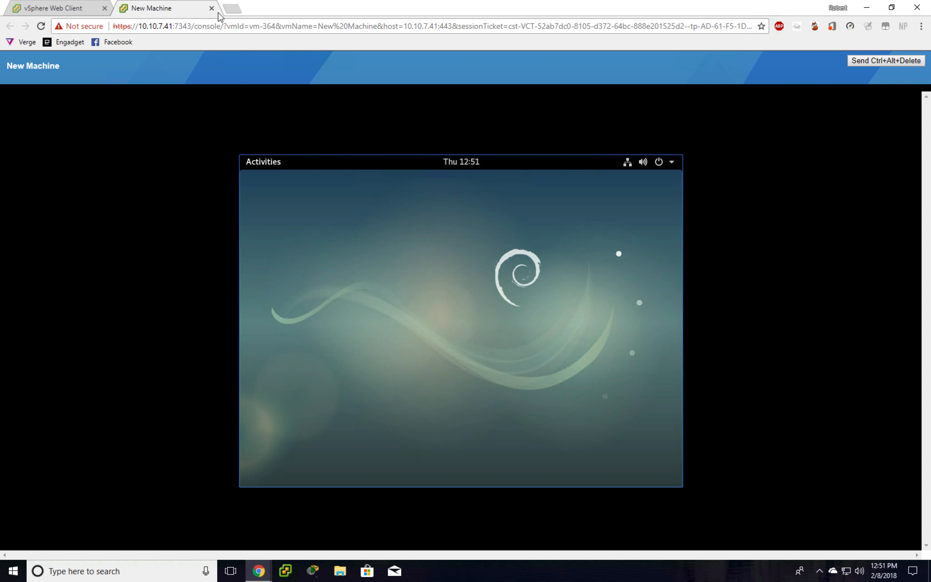
left_click(212, 8)
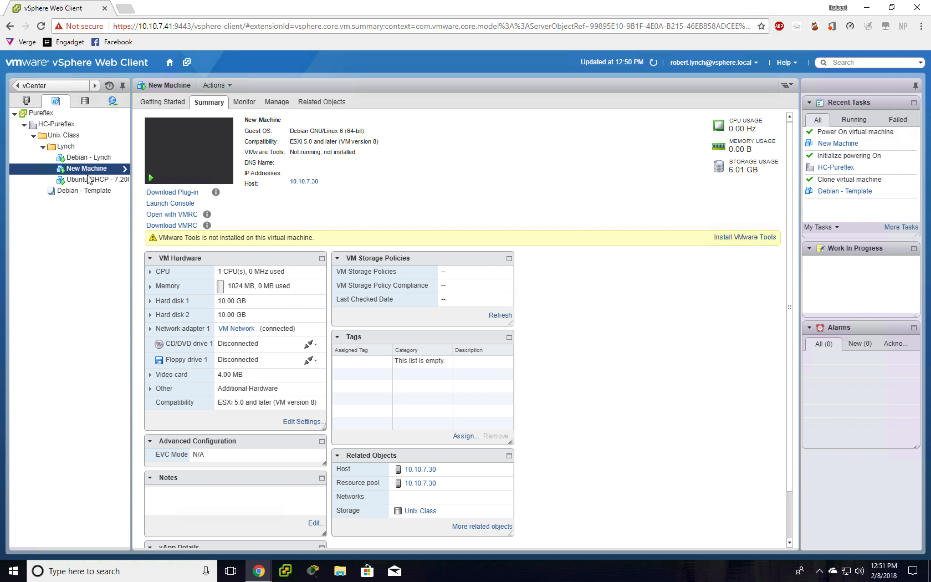
- Power off New Machine from its Getting Started page and confirm with Yes
left_click(170, 104)
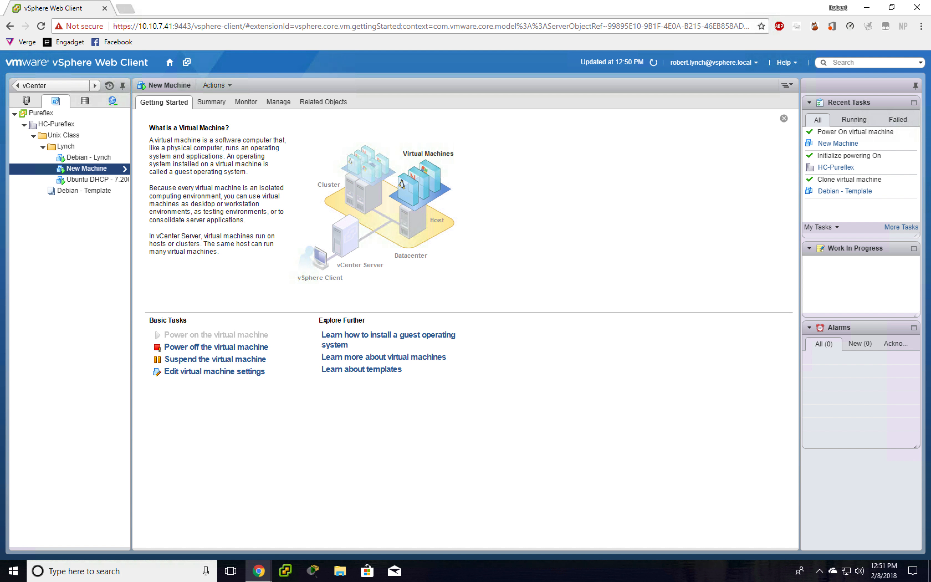
left_click(183, 350)
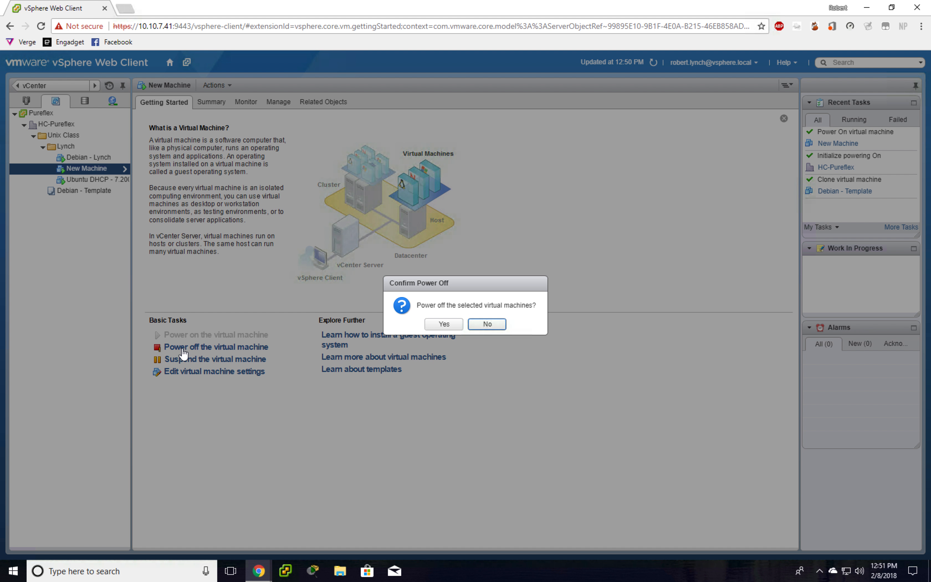
left_click(429, 326)
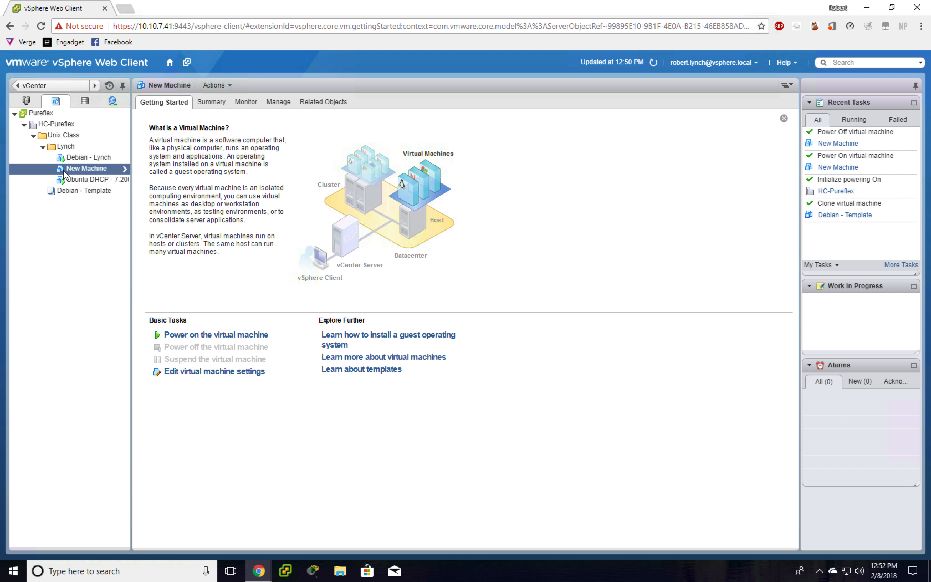
- Delete New Machine from disk via All vCenter Actions, confirming with Yes
right_click(65, 173)
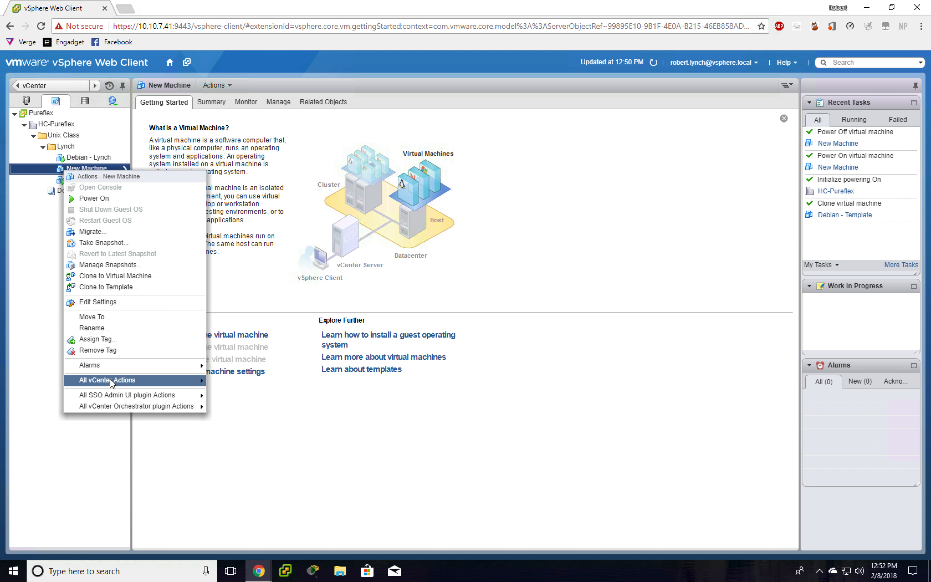
mouse_move(111, 382)
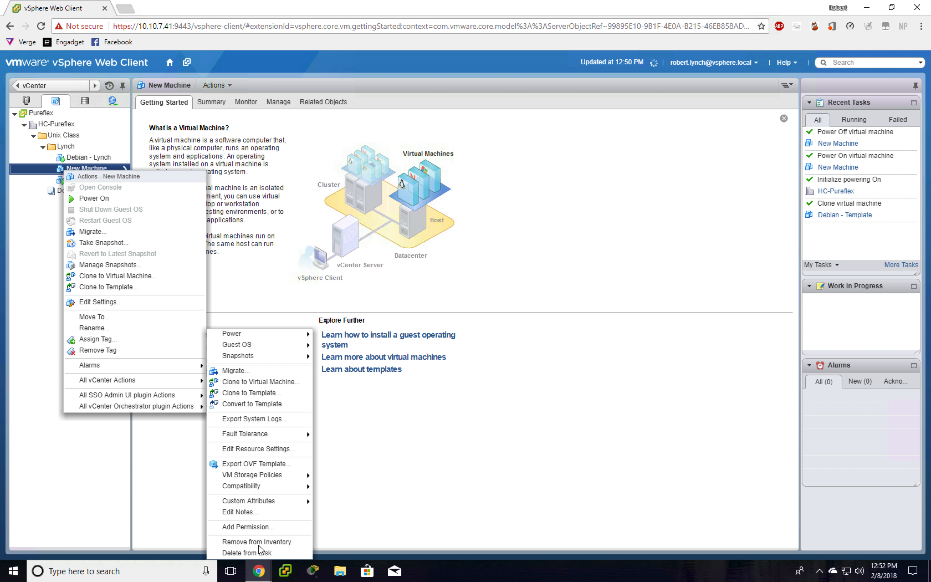
left_click(256, 553)
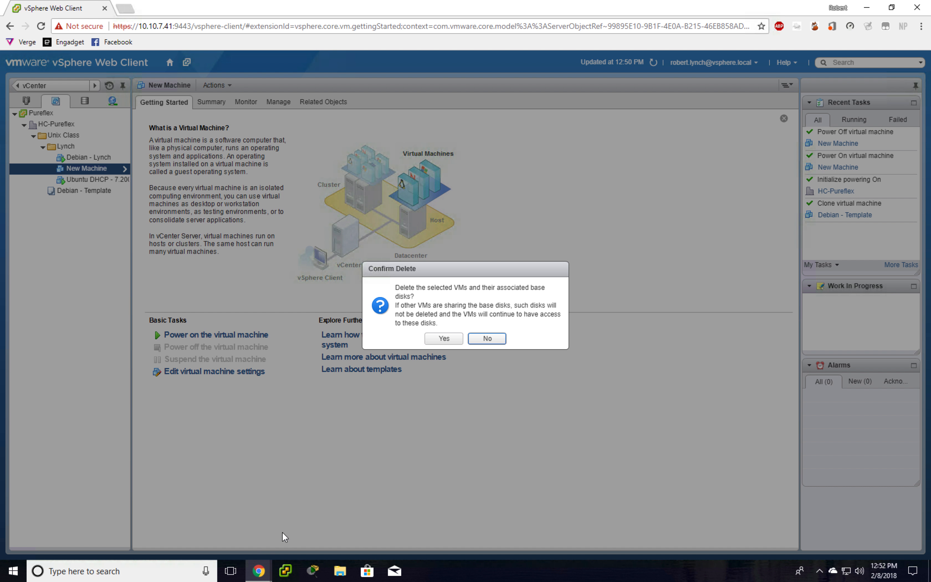
left_click(445, 339)
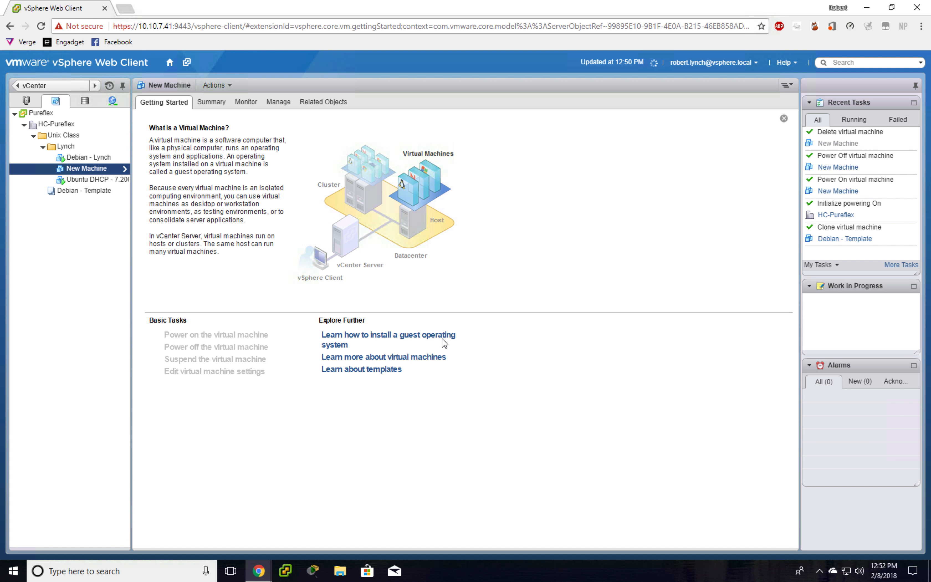